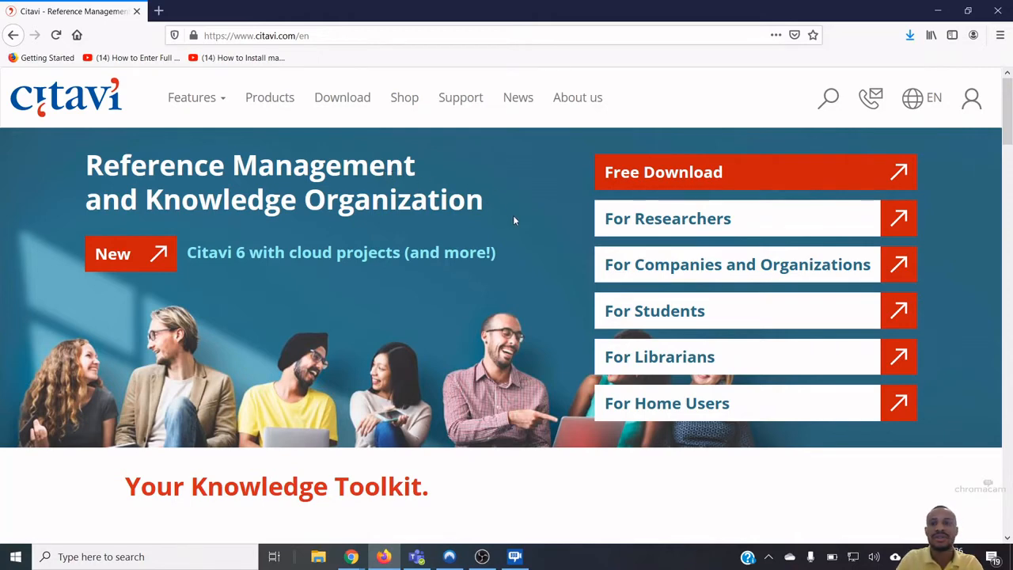
Go from For Students to Site Licenses and choose Freie Universität Berlin from the Berlin entries
{"action": "left_click", "coordinate": [679, 312]}
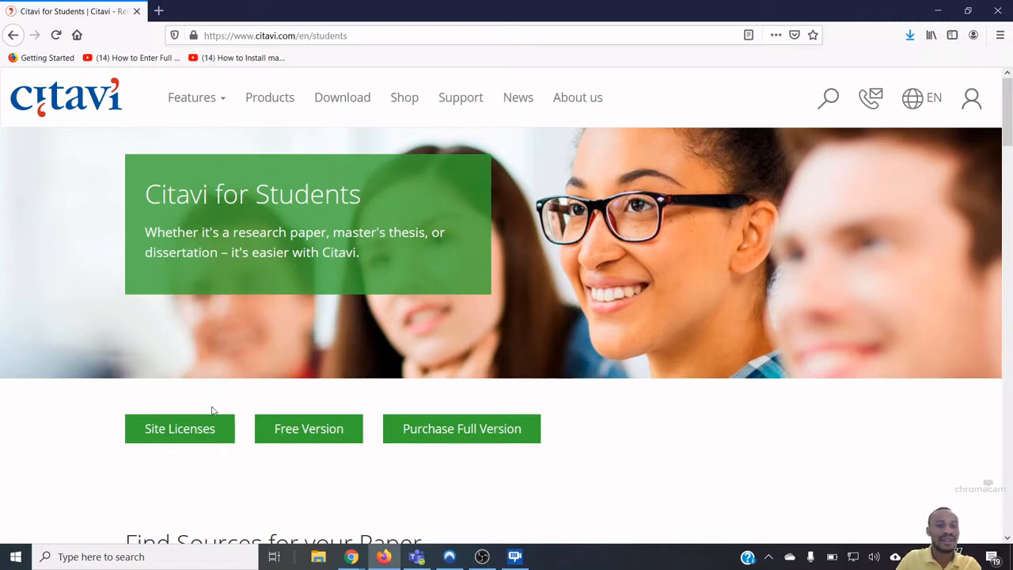
{"action": "left_click", "coordinate": [203, 433]}
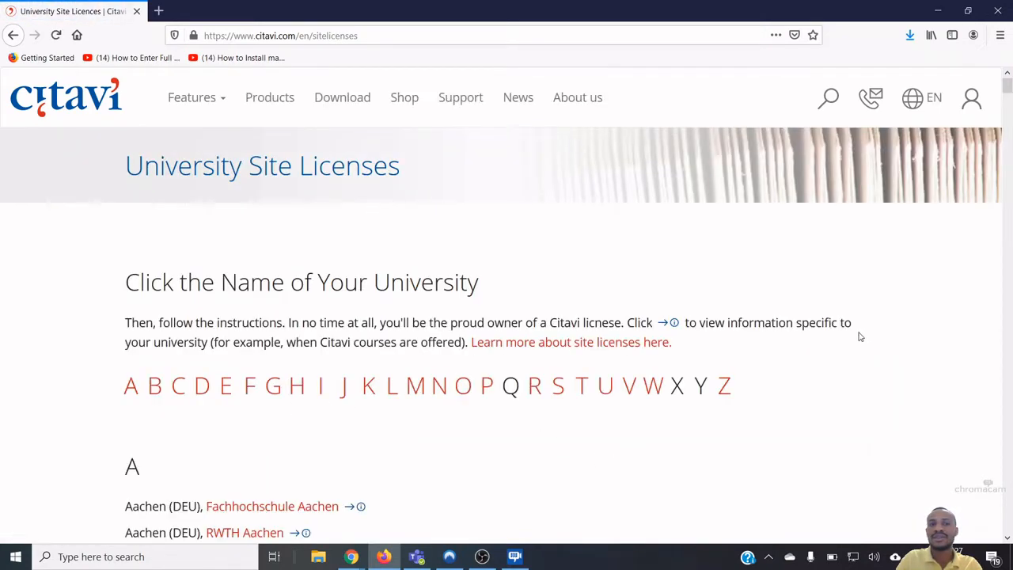
{"action": "scroll", "coordinate": [861, 340], "scroll_direction": "down", "scroll_amount": 2}
{"action": "scroll", "coordinate": [861, 341], "scroll_direction": "down", "scroll_amount": 4}
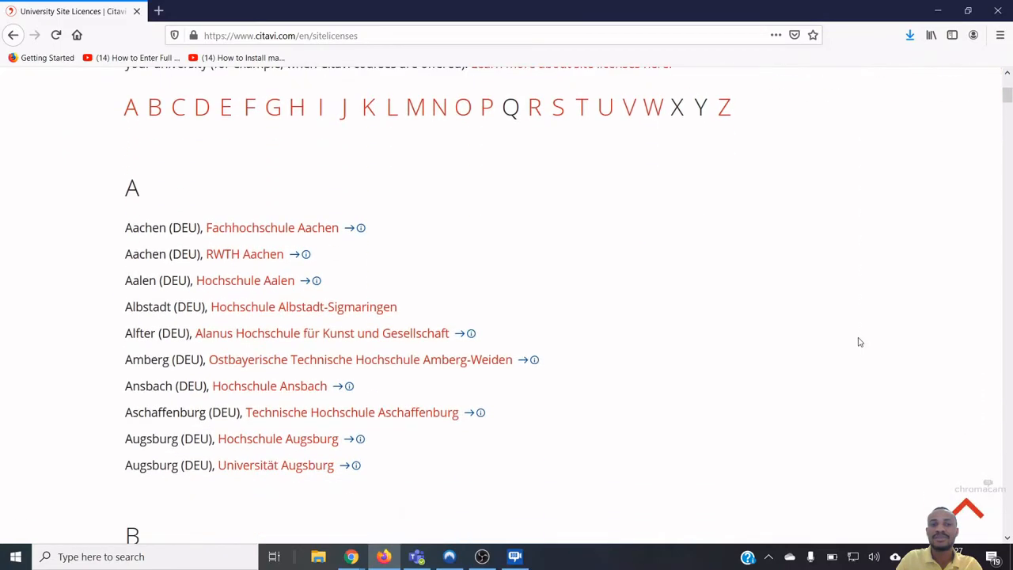
{"action": "scroll", "coordinate": [857, 341], "scroll_direction": "up", "scroll_amount": 3}
{"action": "scroll", "coordinate": [858, 338], "scroll_direction": "down", "scroll_amount": 5}
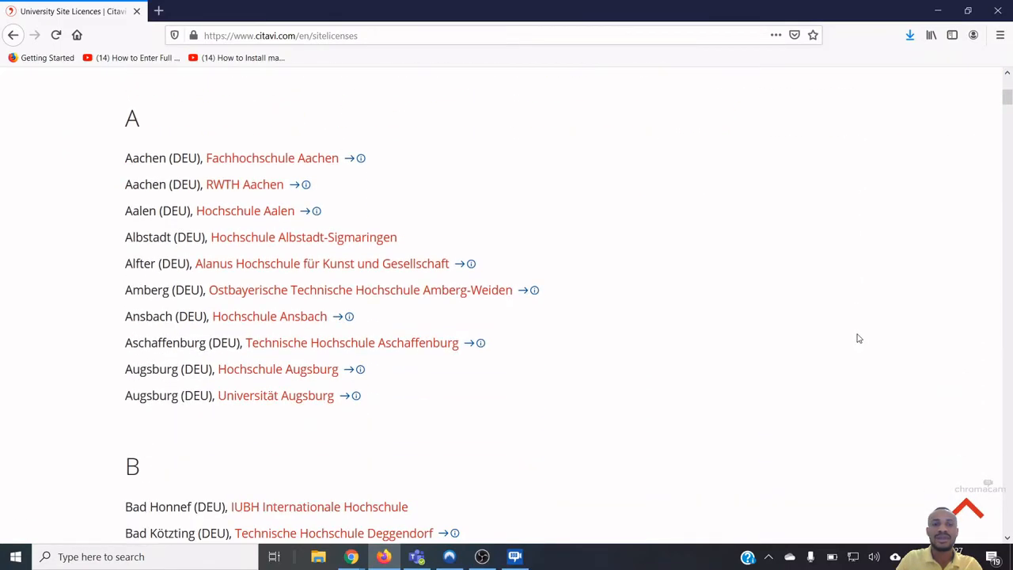
{"action": "scroll", "coordinate": [858, 338], "scroll_direction": "down", "scroll_amount": 6}
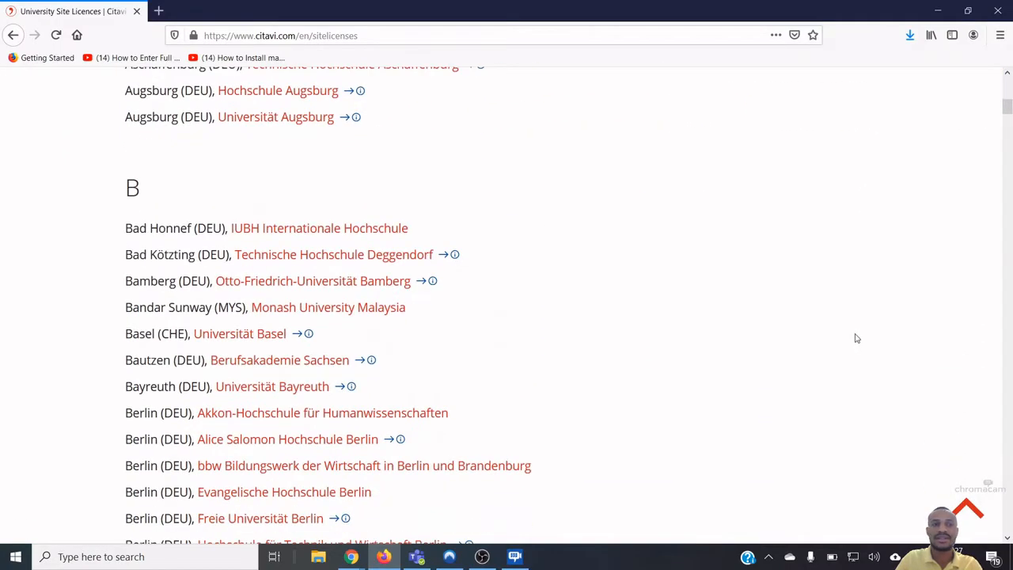
{"action": "scroll", "coordinate": [855, 334], "scroll_direction": "down", "scroll_amount": 8}
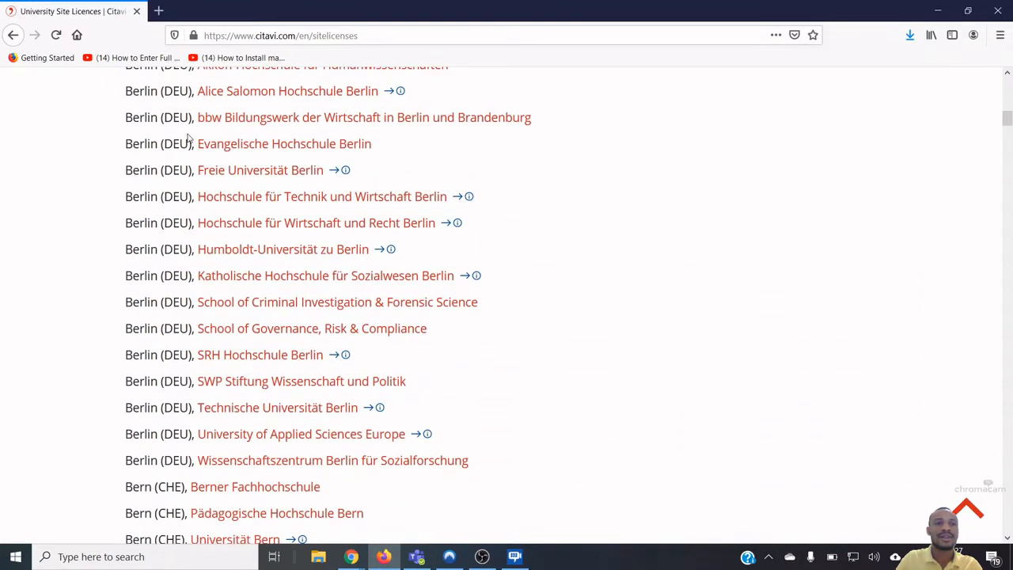
{"action": "left_click", "coordinate": [284, 176]}
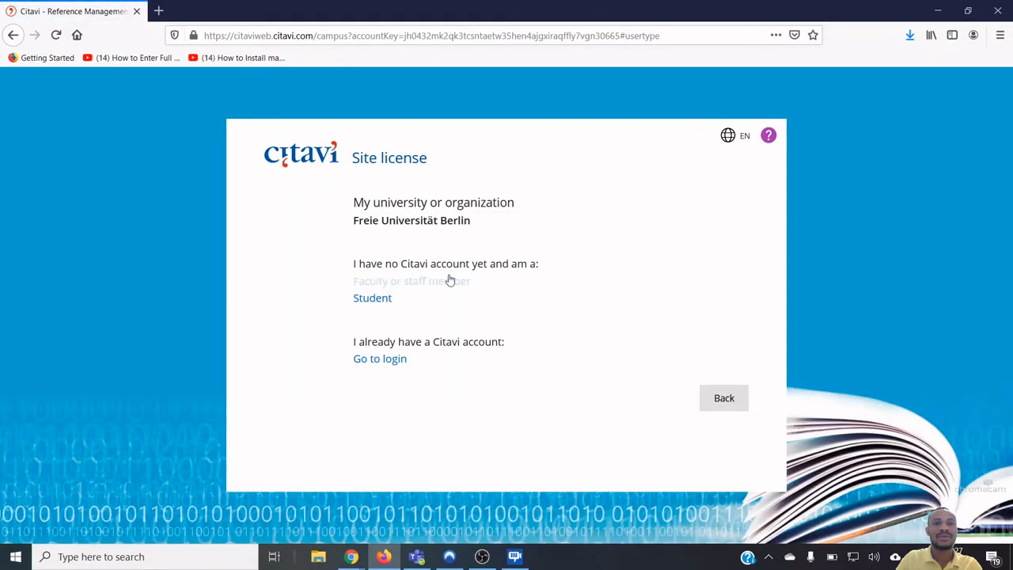
Choose Student sign-up, enter the university email address and submit it
{"action": "left_click", "coordinate": [371, 299]}
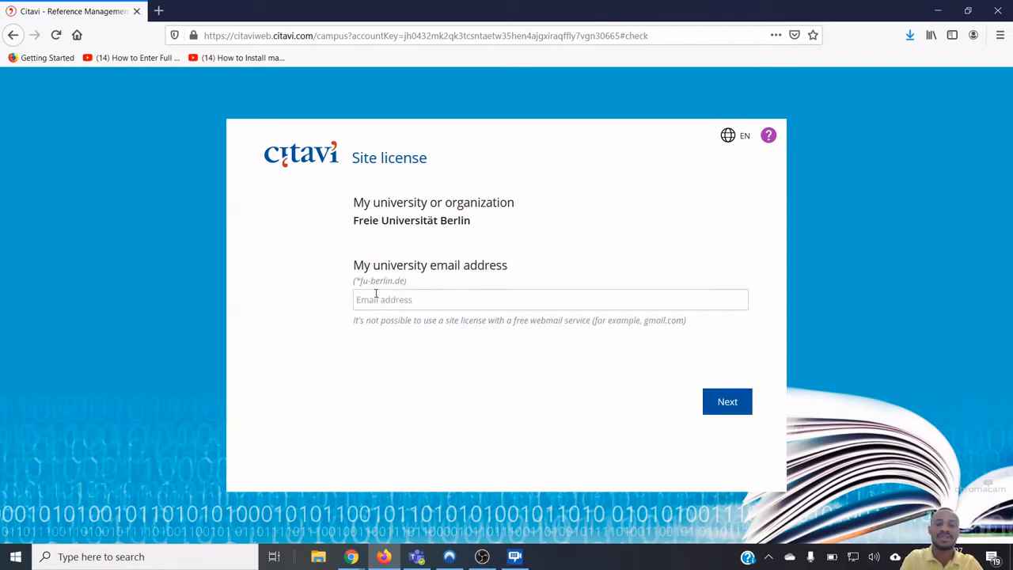
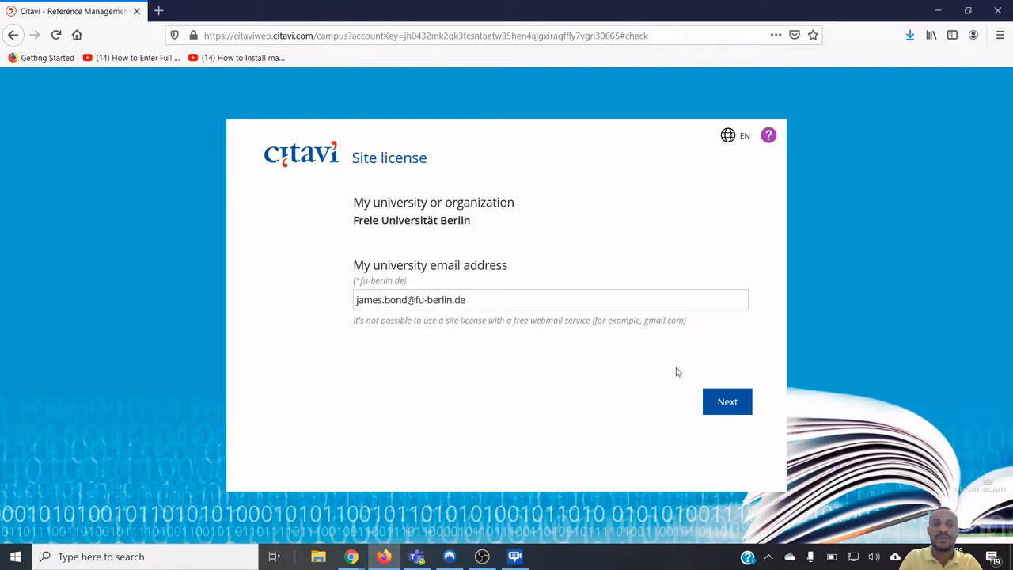
{"action": "left_click", "coordinate": [724, 397]}
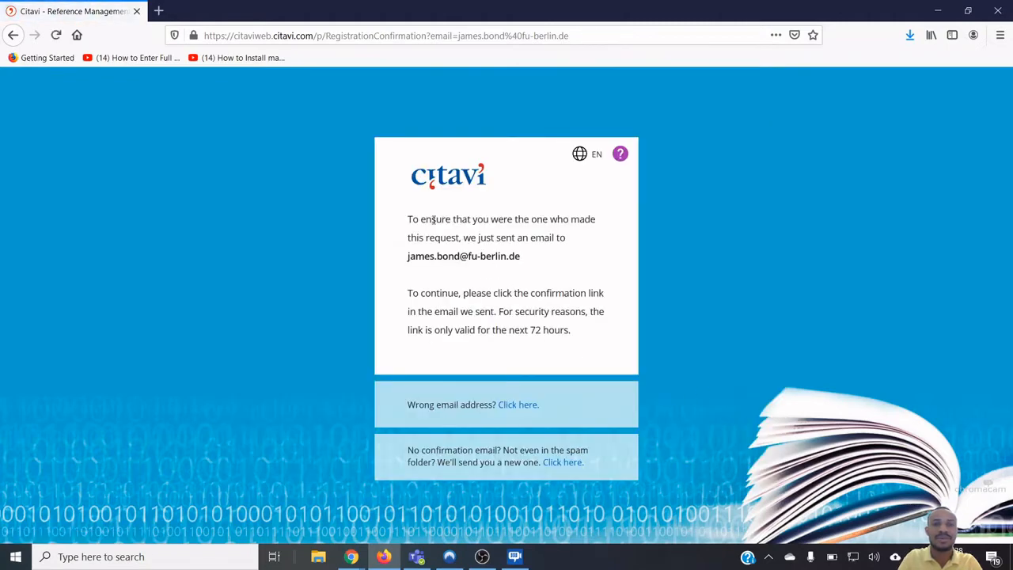
Highlight the confirmation message and recipient address, then go back to the previous page
{"action": "left_click_drag", "start_coordinate": [417, 218], "coordinate": [581, 353]}
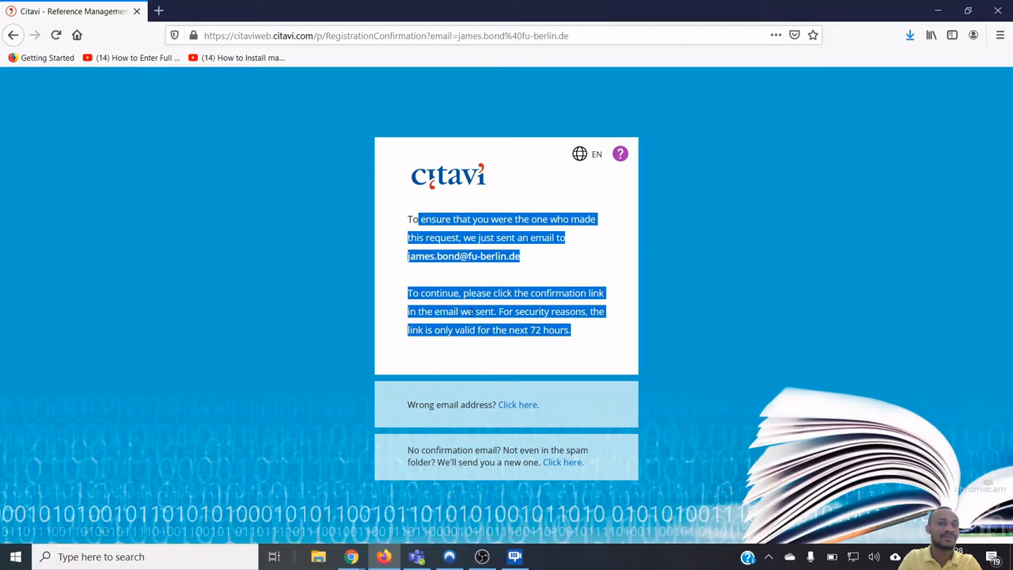
{"action": "left_click", "coordinate": [473, 311]}
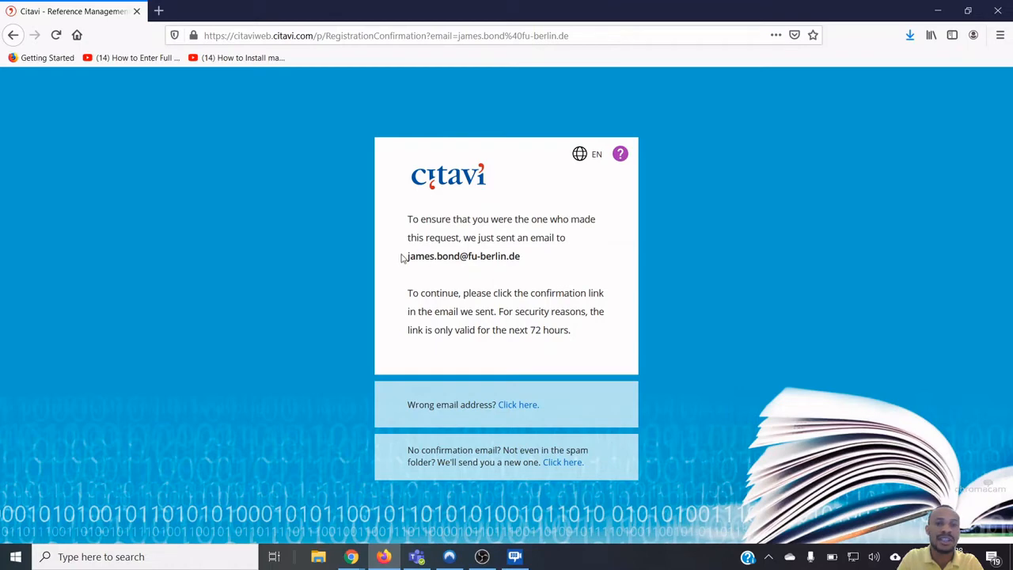
{"action": "left_click_drag", "start_coordinate": [402, 257], "coordinate": [543, 280]}
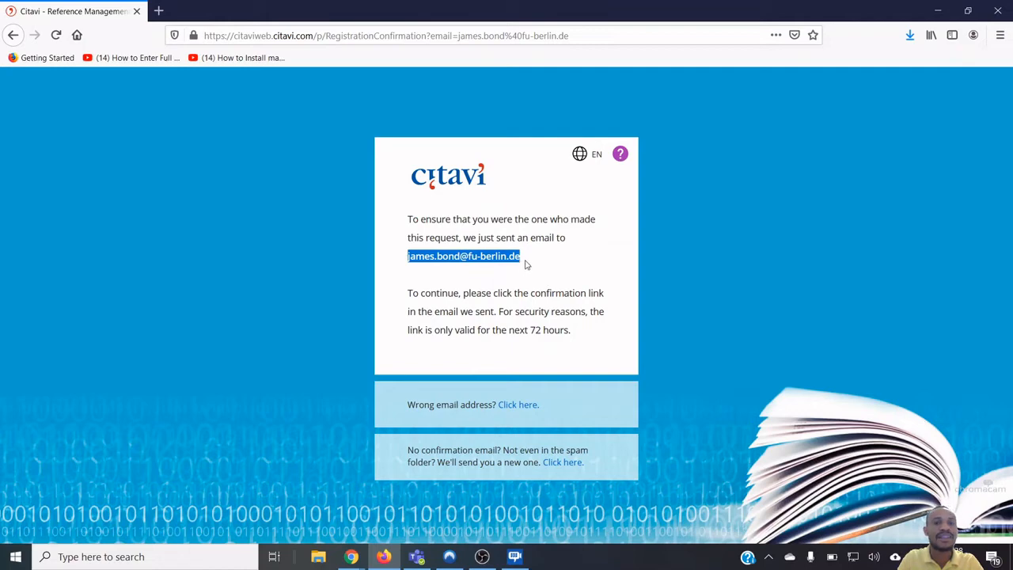
{"action": "left_click", "coordinate": [525, 264]}
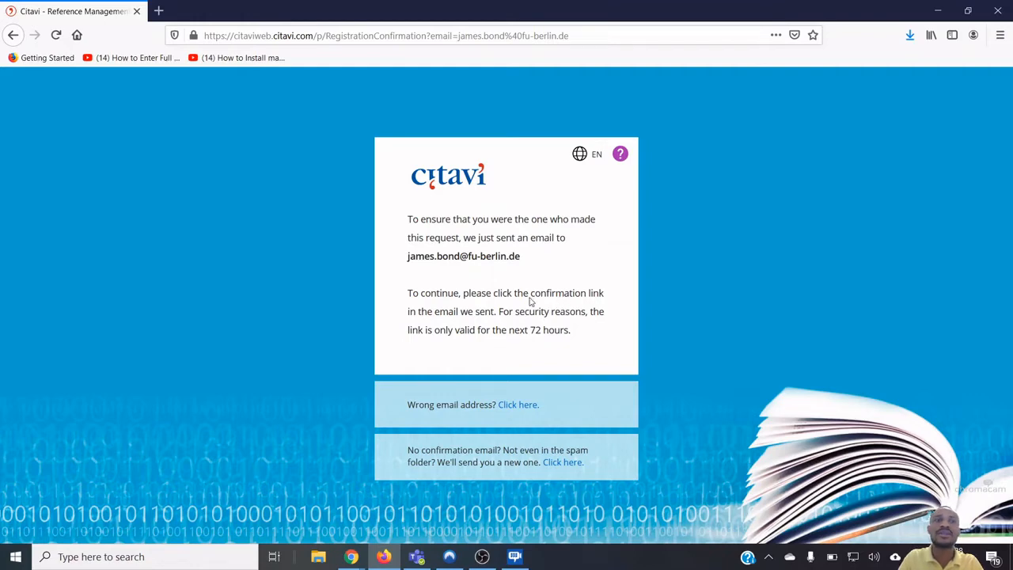
{"action": "left_click", "coordinate": [13, 35]}
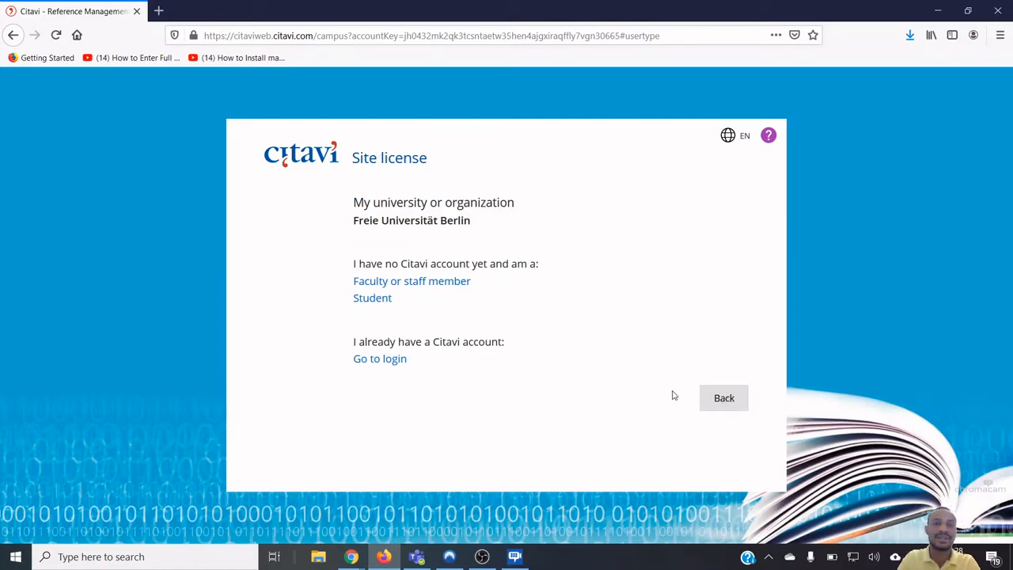
Return to the university search and show the downloaded Citavi6Setup.exe in Firefox's downloads
{"action": "left_click", "coordinate": [734, 408]}
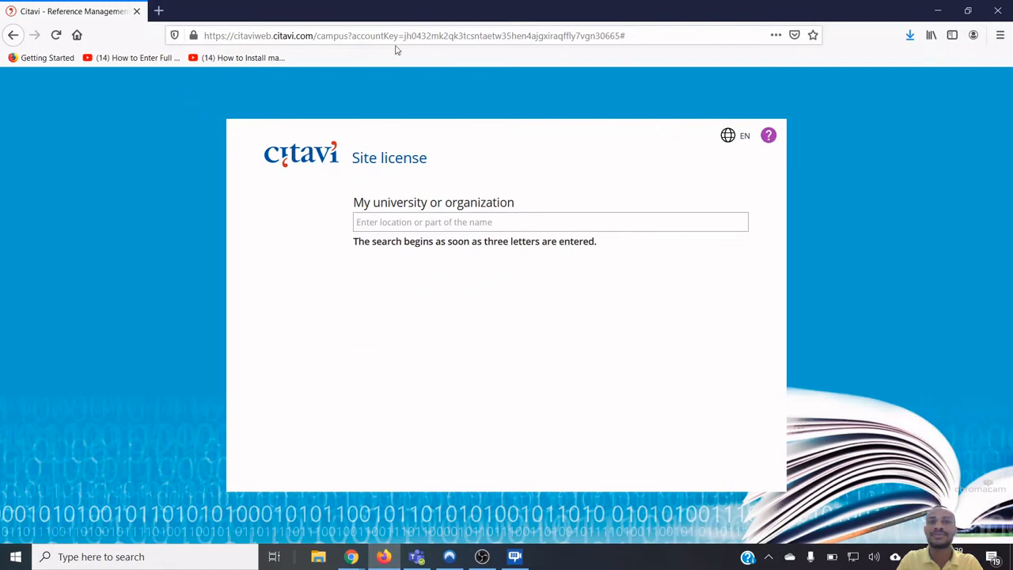
{"action": "left_click", "coordinate": [909, 35]}
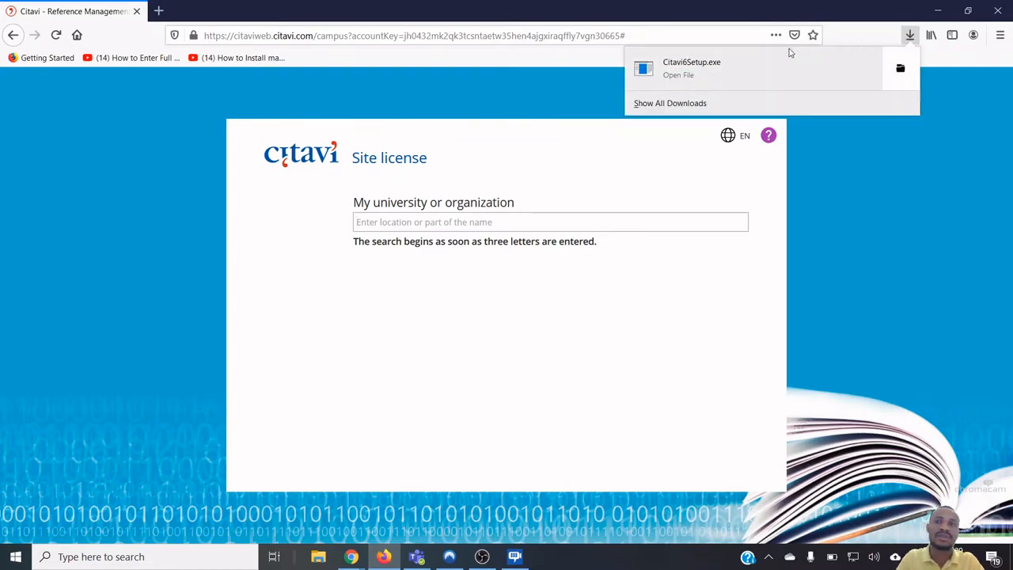
Run Citavi6Setup.exe from the Firefox downloads panel
{"action": "left_click", "coordinate": [727, 72]}
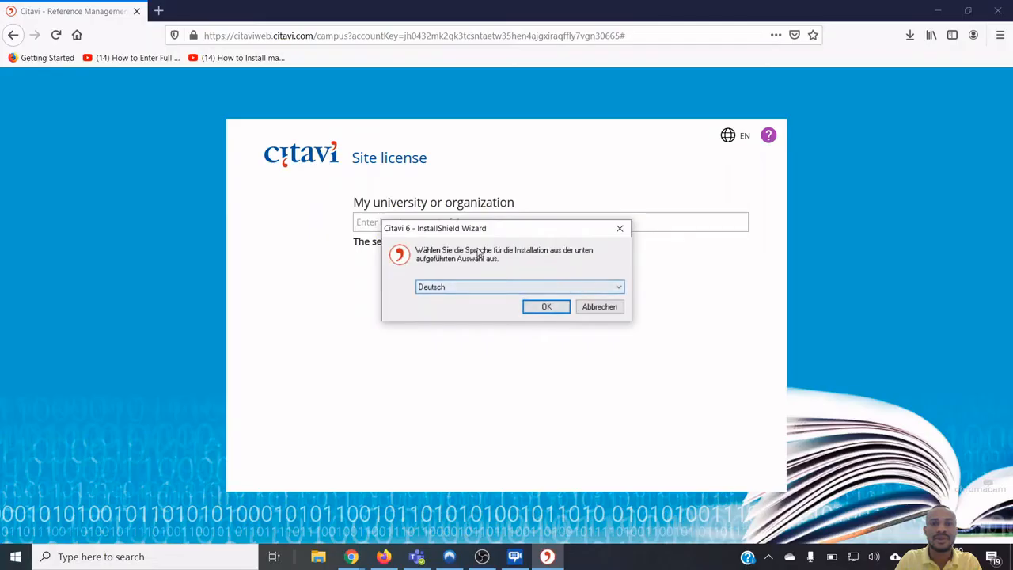
Change the installer language from Deutsch to English and confirm with OK
{"action": "left_click", "coordinate": [488, 294]}
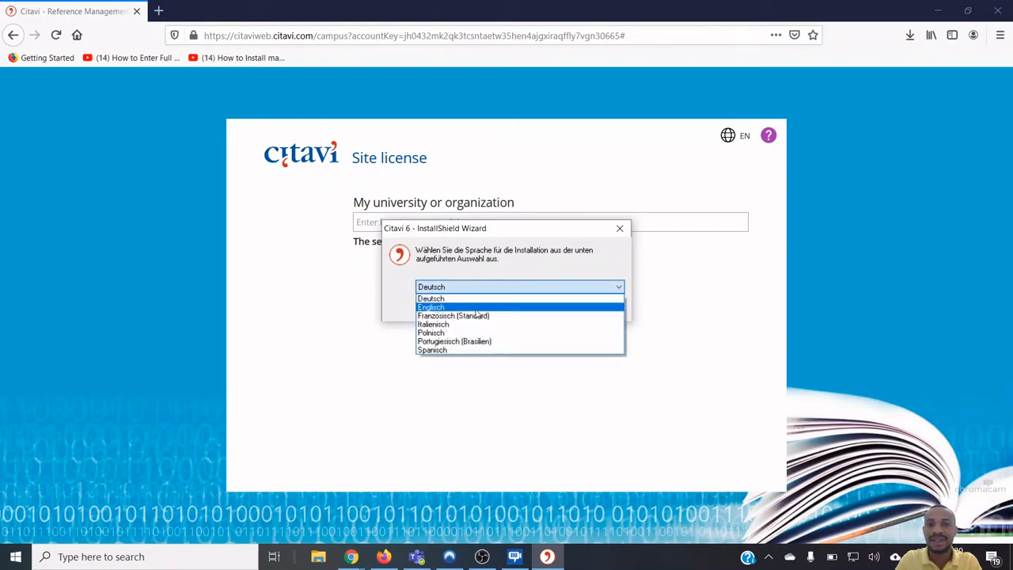
{"action": "left_click", "coordinate": [477, 308]}
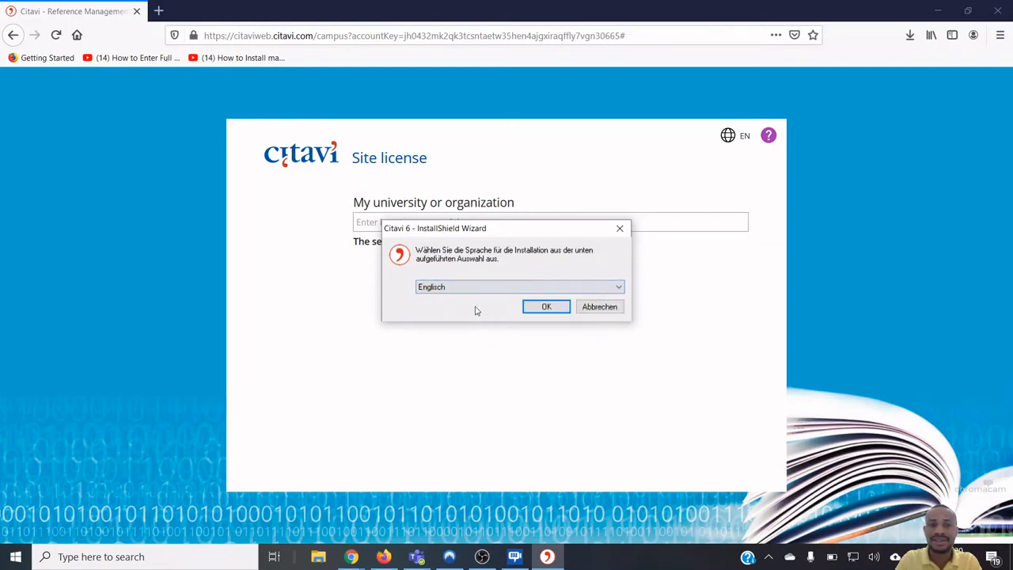
{"action": "left_click", "coordinate": [557, 309]}
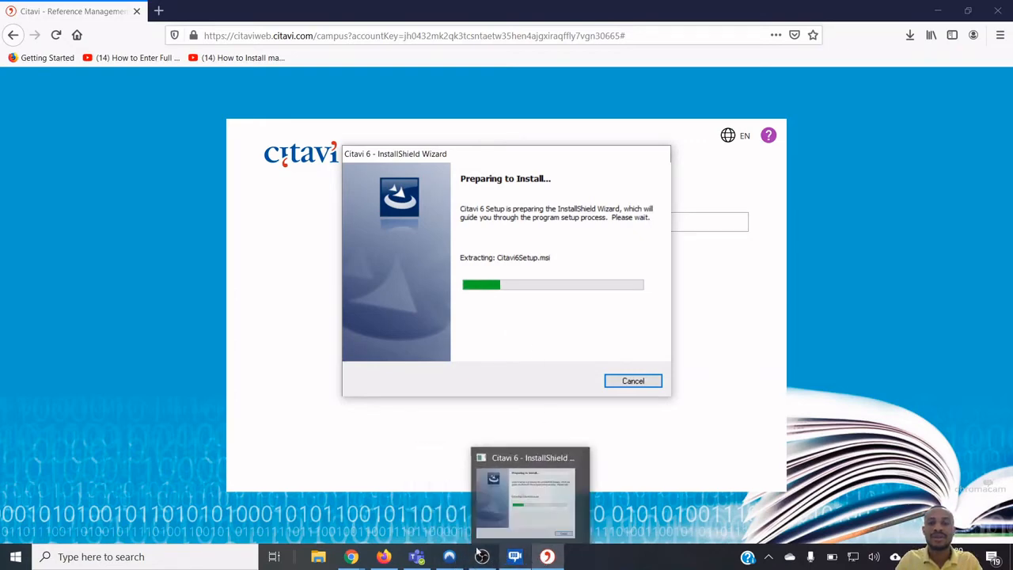
{"action": "mouse_move", "coordinate": [409, 556]}
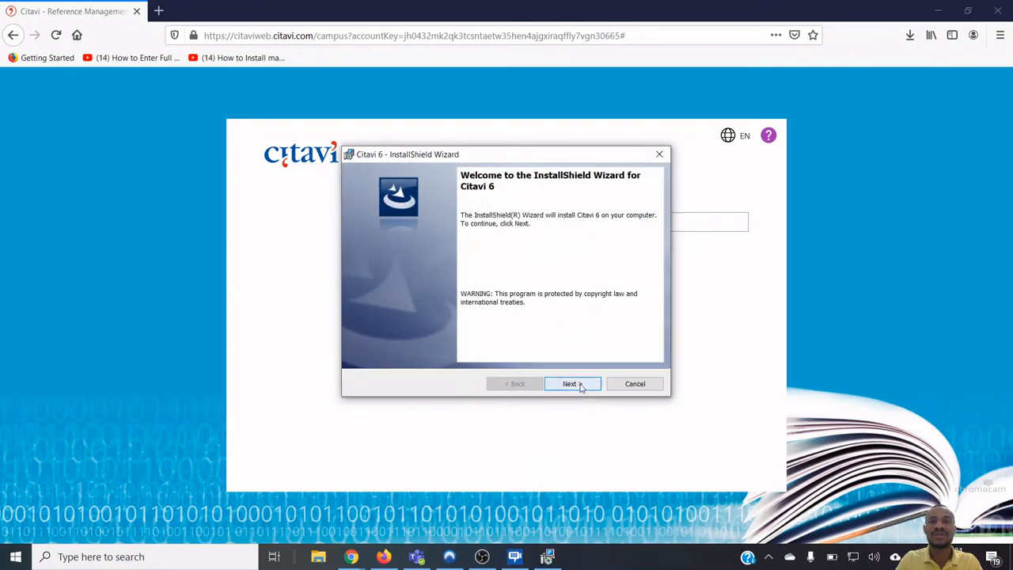
Accept the licence, keep the default folder and Complete setup type, install, and finish
{"action": "left_click", "coordinate": [579, 385]}
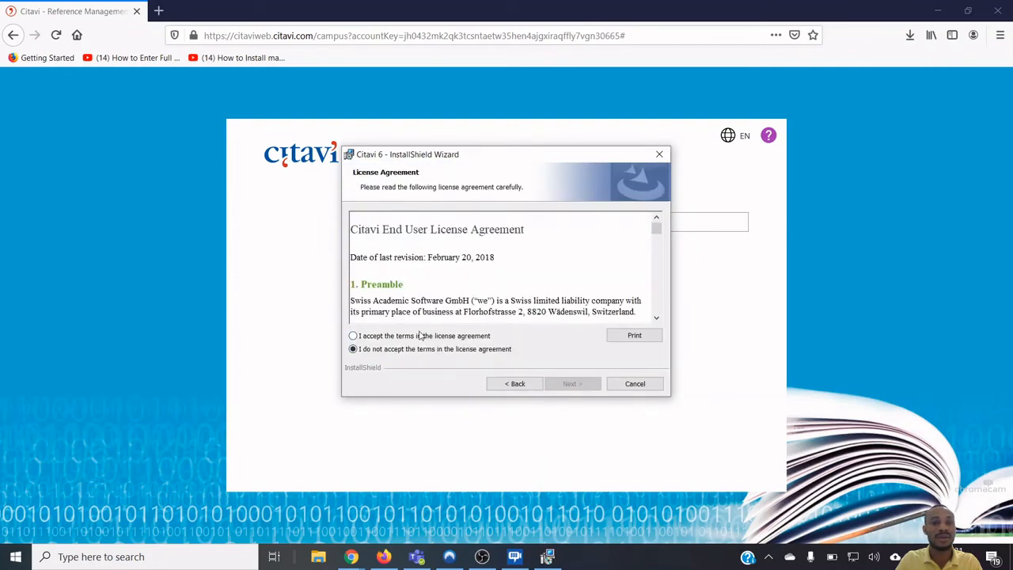
{"action": "left_click", "coordinate": [422, 336]}
{"action": "left_click", "coordinate": [586, 385]}
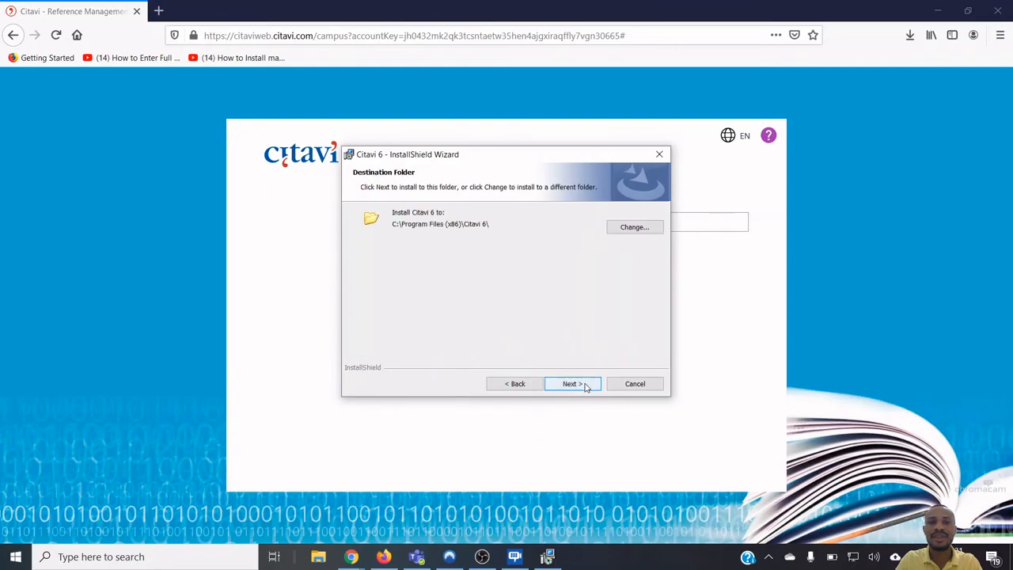
{"action": "left_click", "coordinate": [585, 386]}
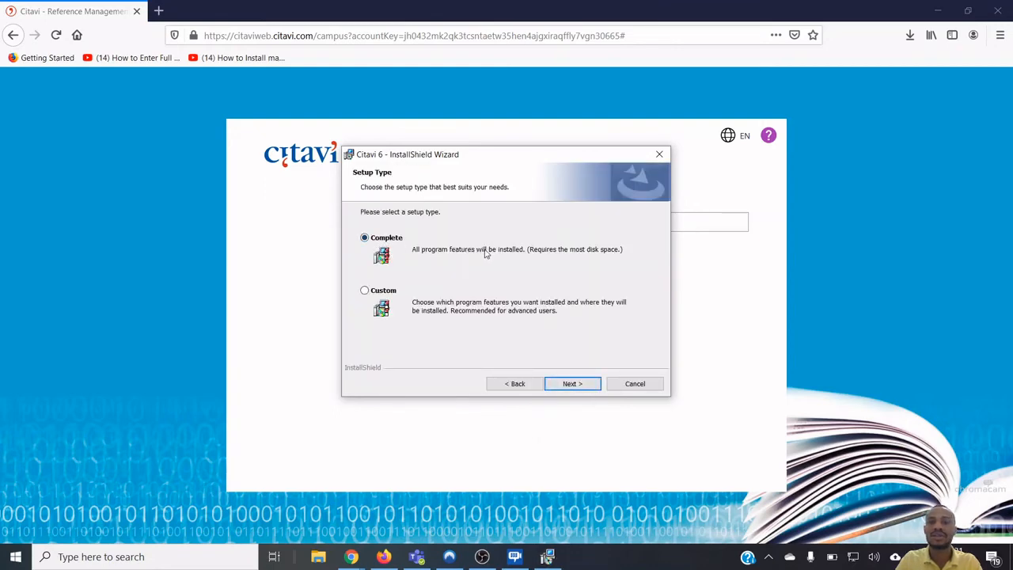
{"action": "left_click", "coordinate": [588, 383]}
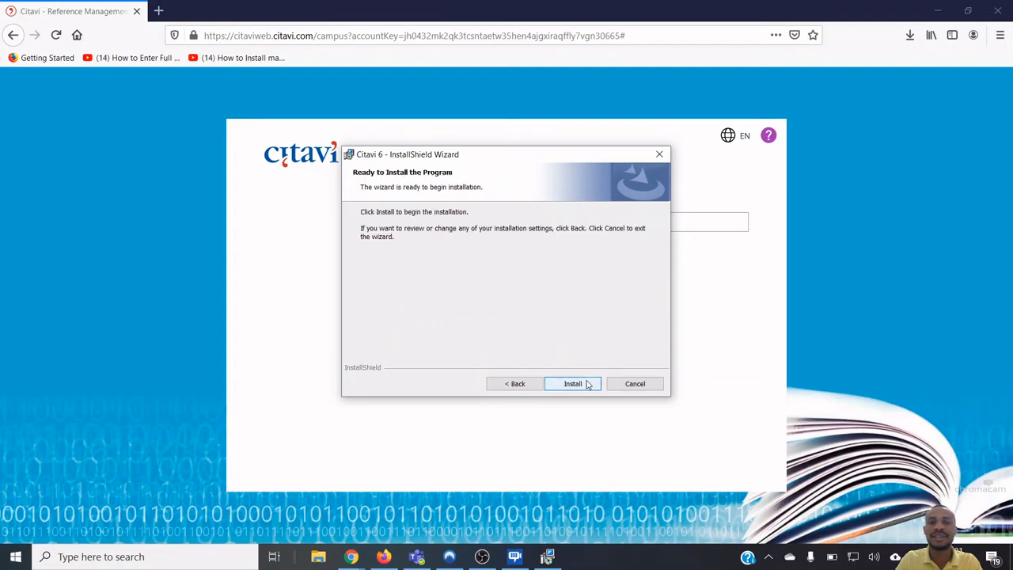
{"action": "left_click", "coordinate": [588, 383]}
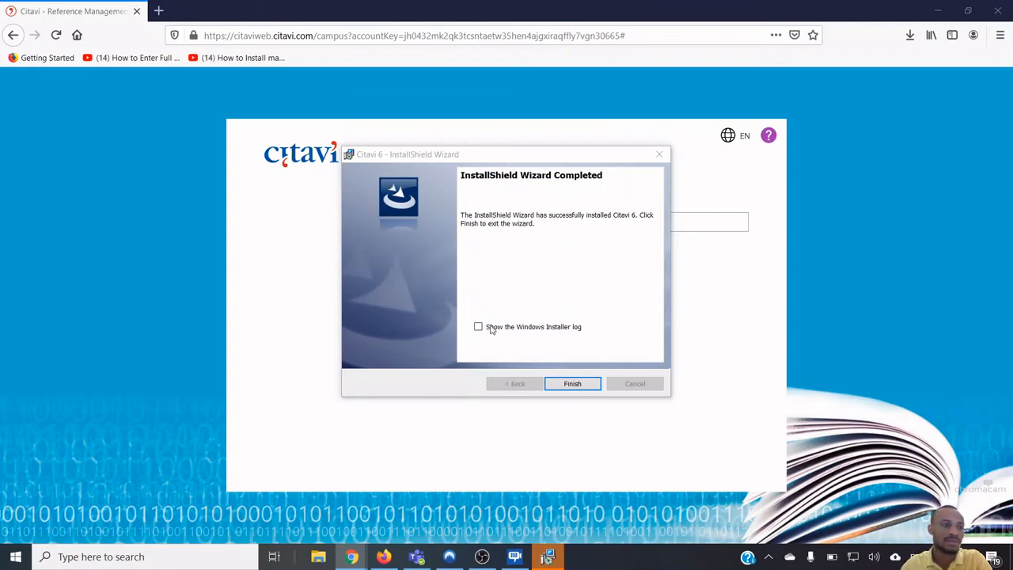
{"action": "left_click", "coordinate": [574, 385]}
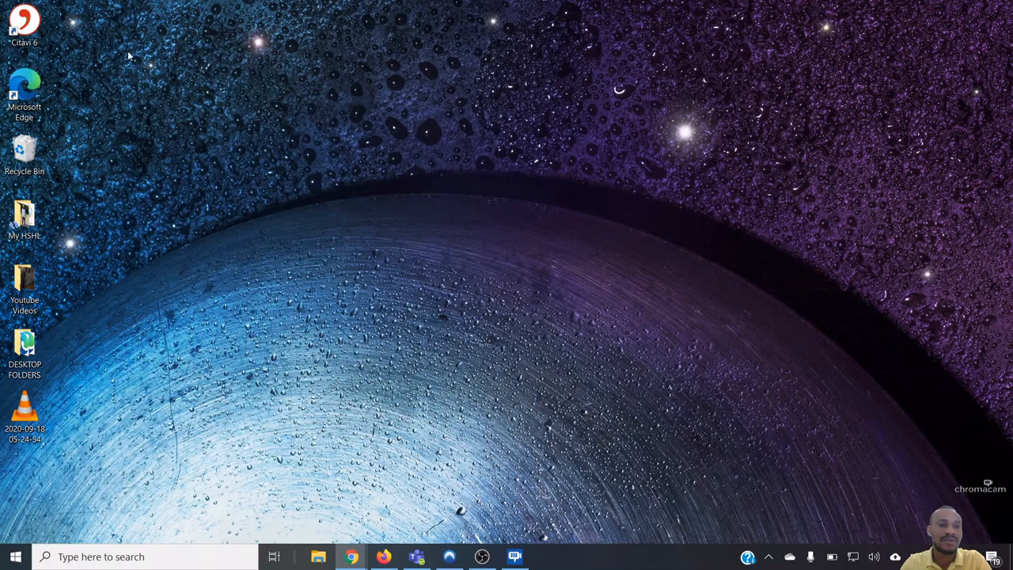
Launch Citavi 6 from its desktop shortcut to reach the login window
{"action": "double_click", "coordinate": [23, 22]}
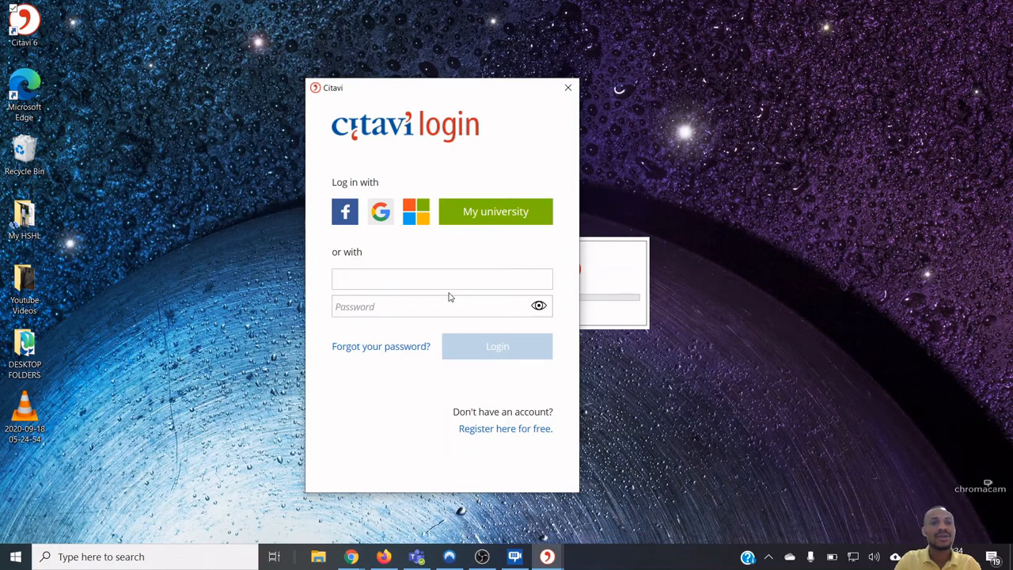
Search Windows for 'word' and open Microsoft Word with a blank document
{"action": "left_click", "coordinate": [140, 557]}
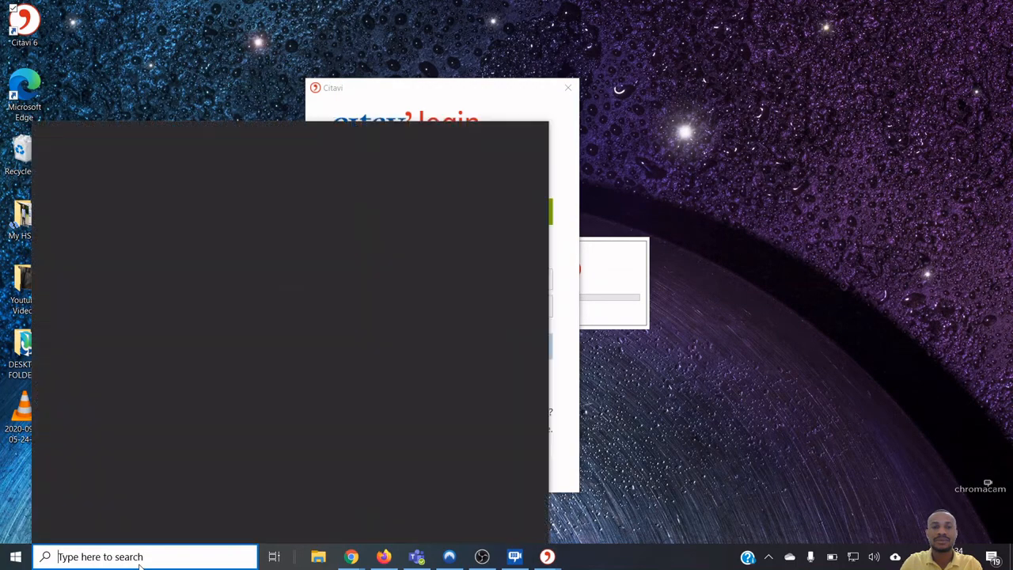
{"action": "type", "text": "word"}
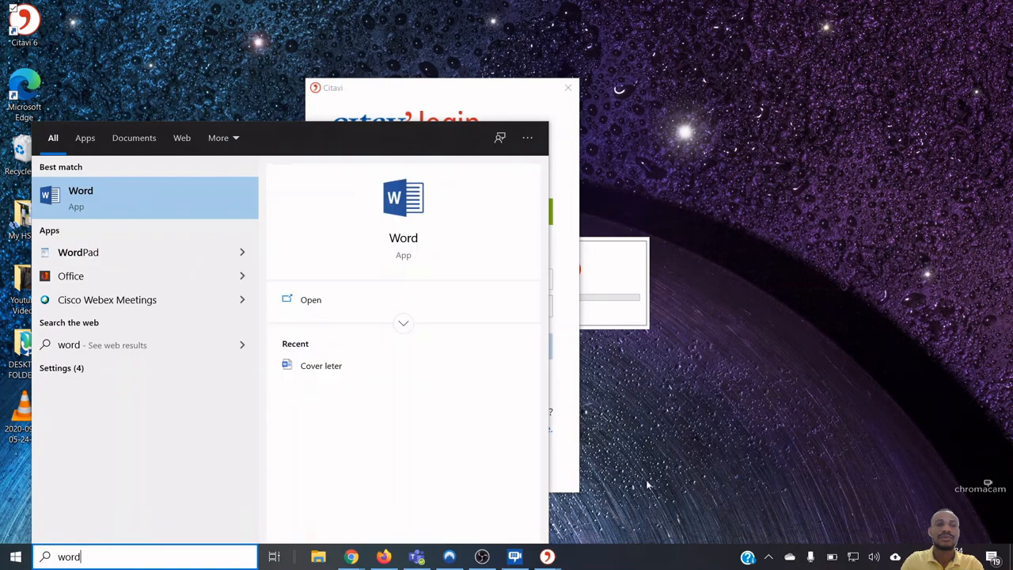
{"action": "left_click", "coordinate": [166, 207]}
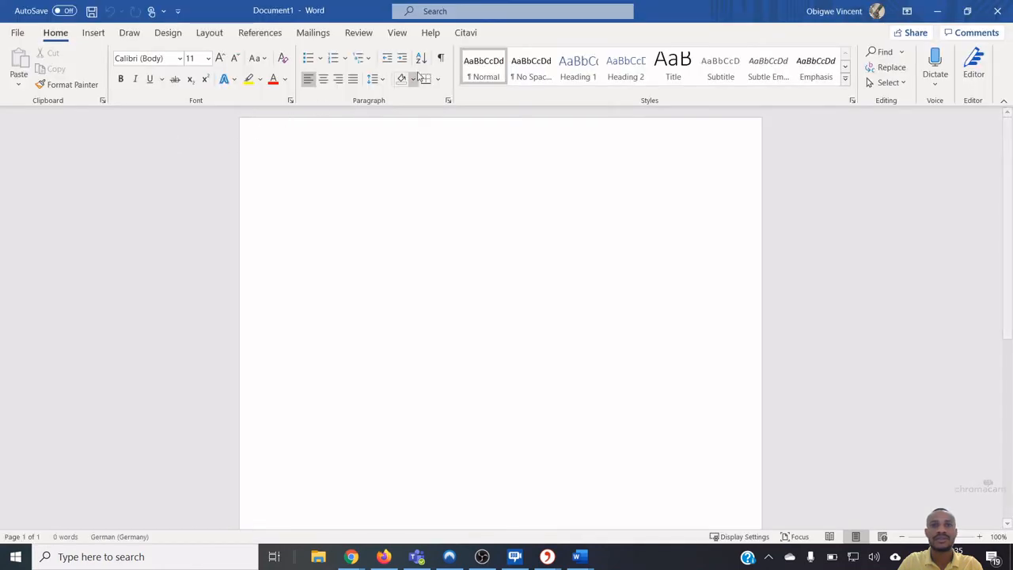
Switch to Word's Citavi ribbon tab and turn on the Citavi pane
{"action": "left_click", "coordinate": [471, 34]}
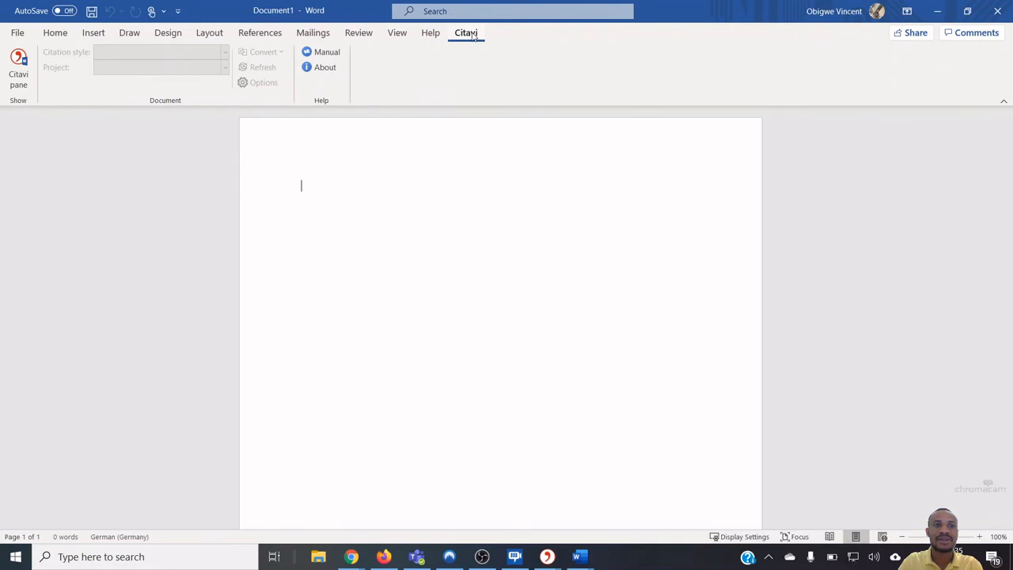
{"action": "right_click", "coordinate": [473, 35]}
{"action": "left_click", "coordinate": [472, 36]}
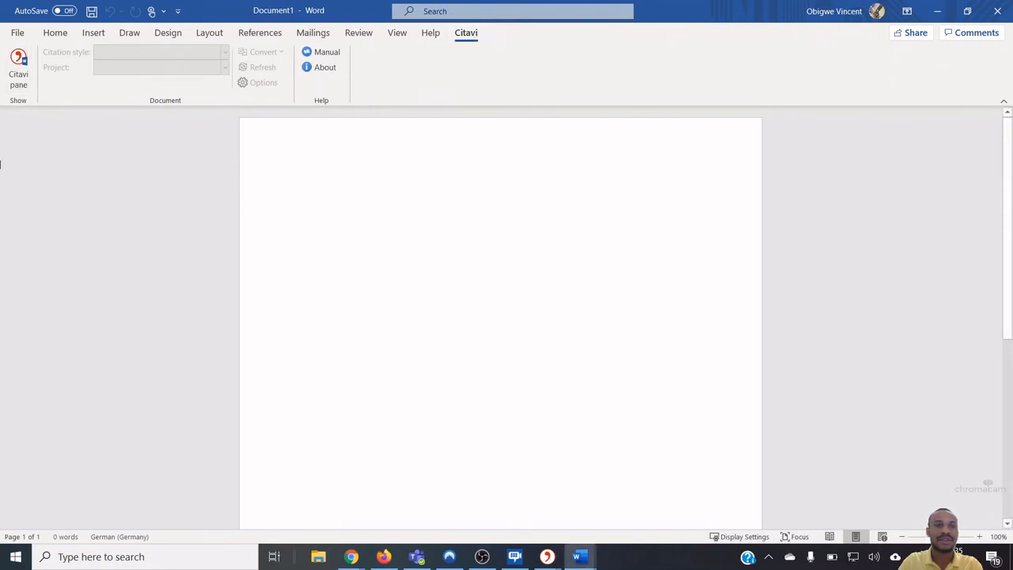
{"action": "left_click", "coordinate": [19, 68]}
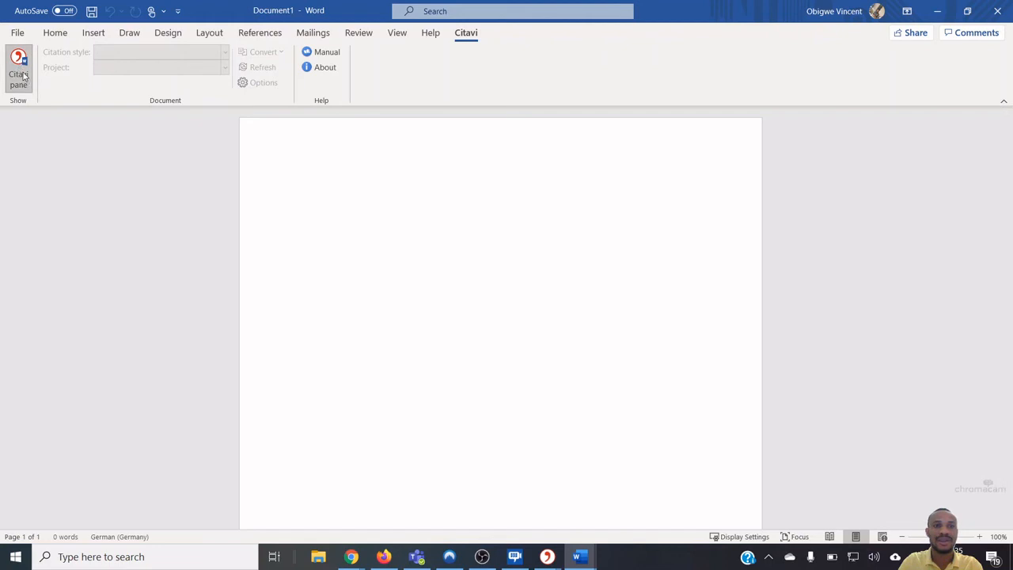